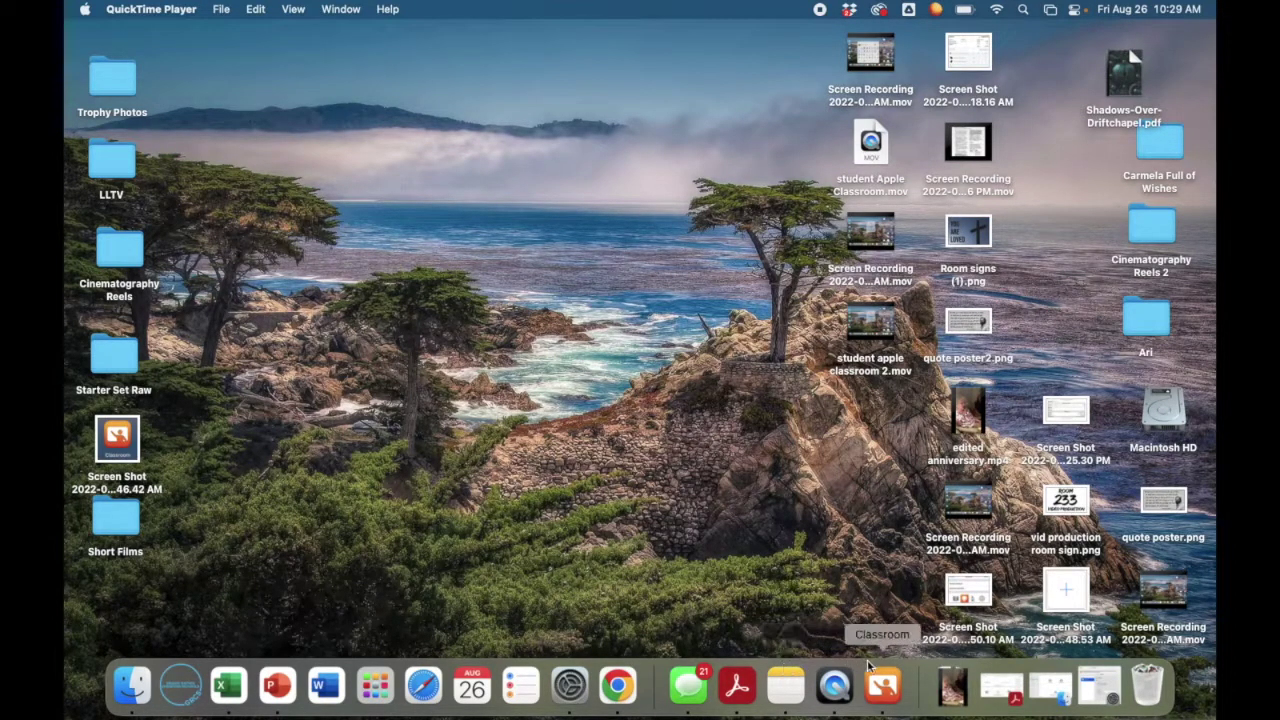
Step: Quit Classroom from the Dock and relaunch it through a Spotlight search for 'class'
right_click(895, 682)
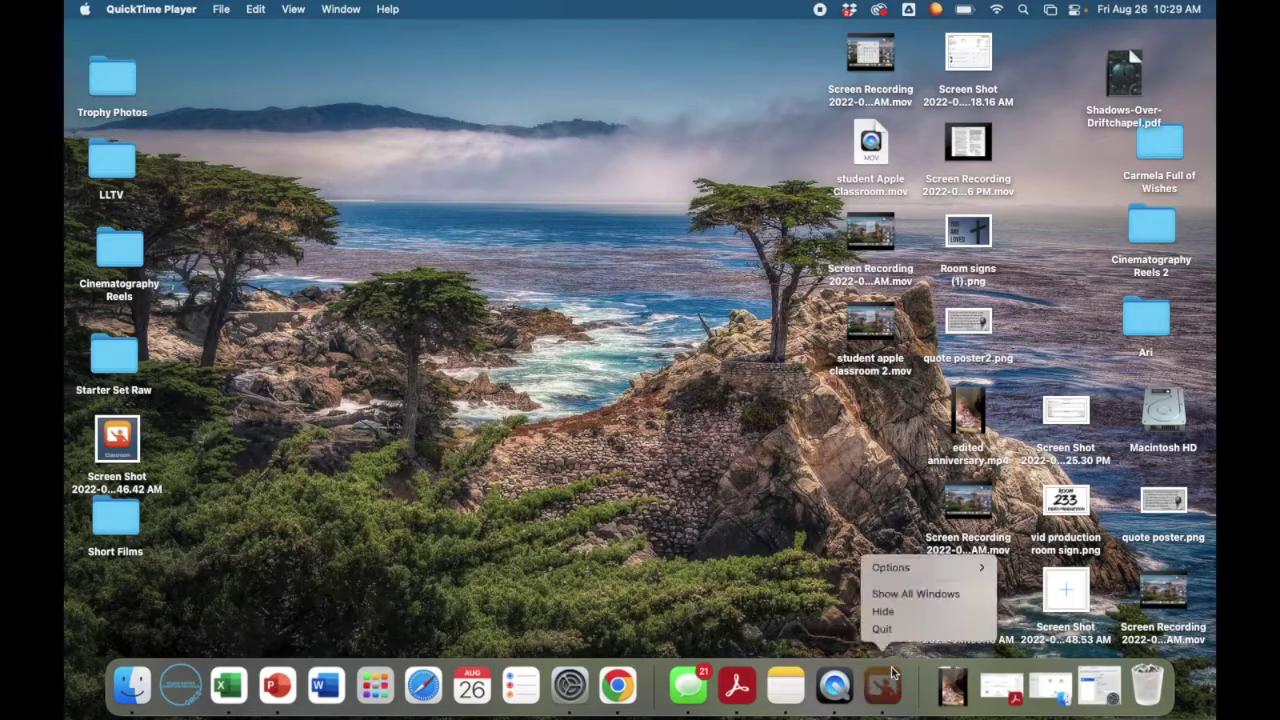
left_click(886, 638)
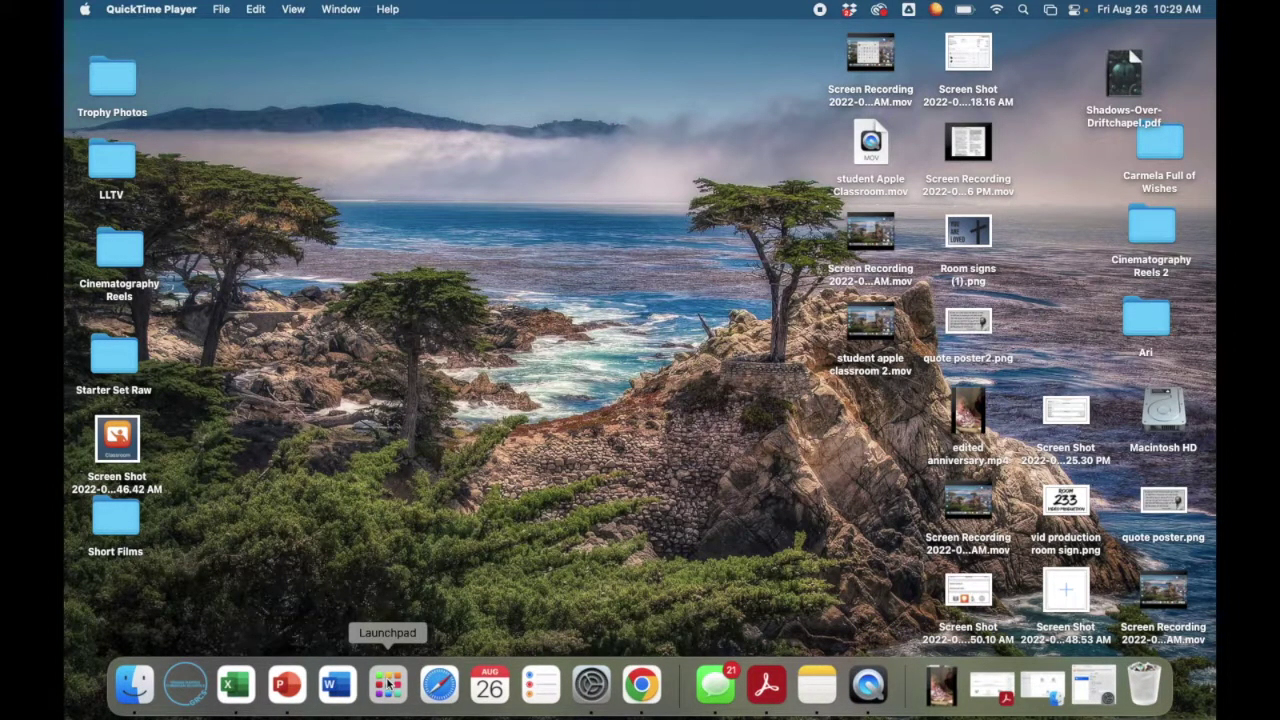
left_click(388, 684)
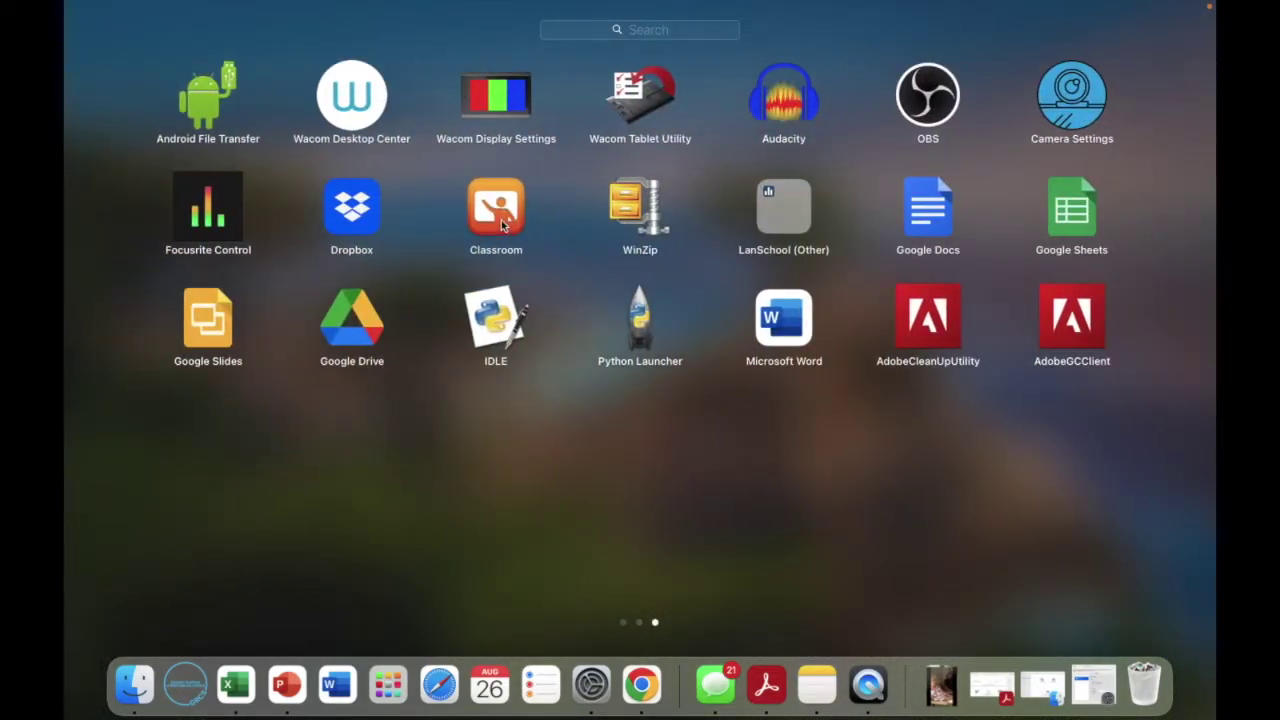
scroll(501, 314, "up", 2)
key("Escape")
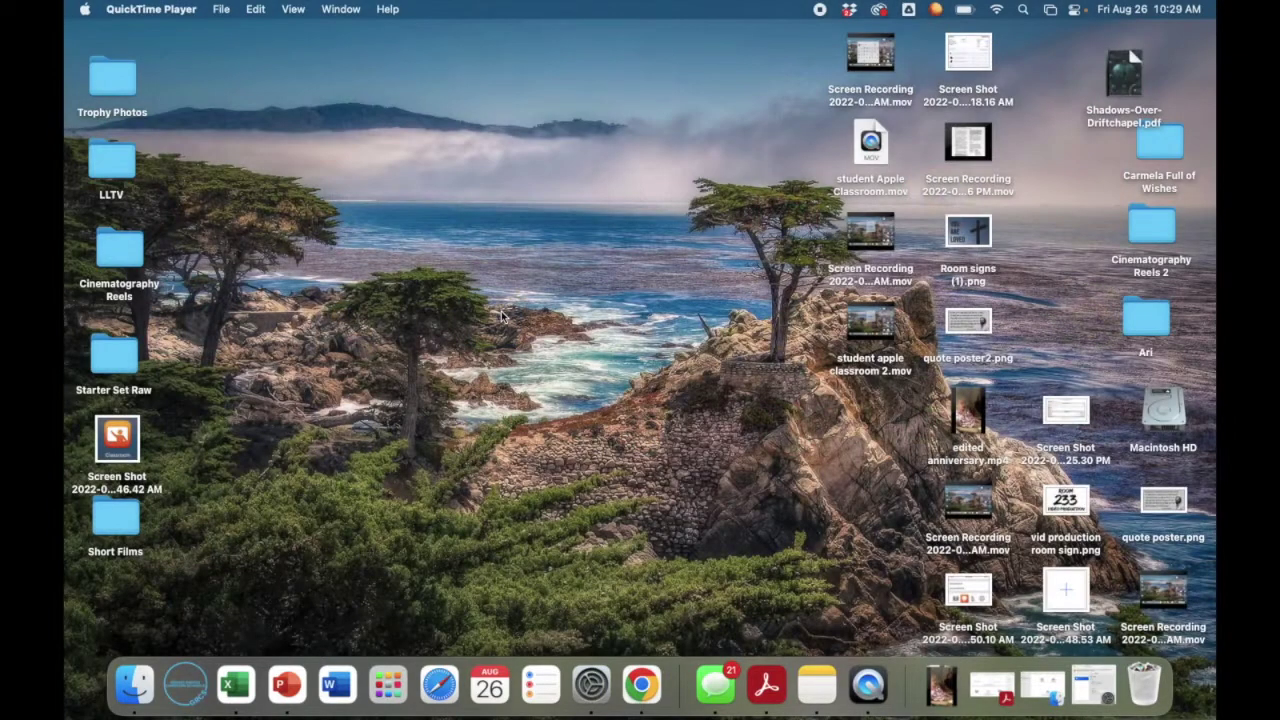
key("super+space")
type("class")
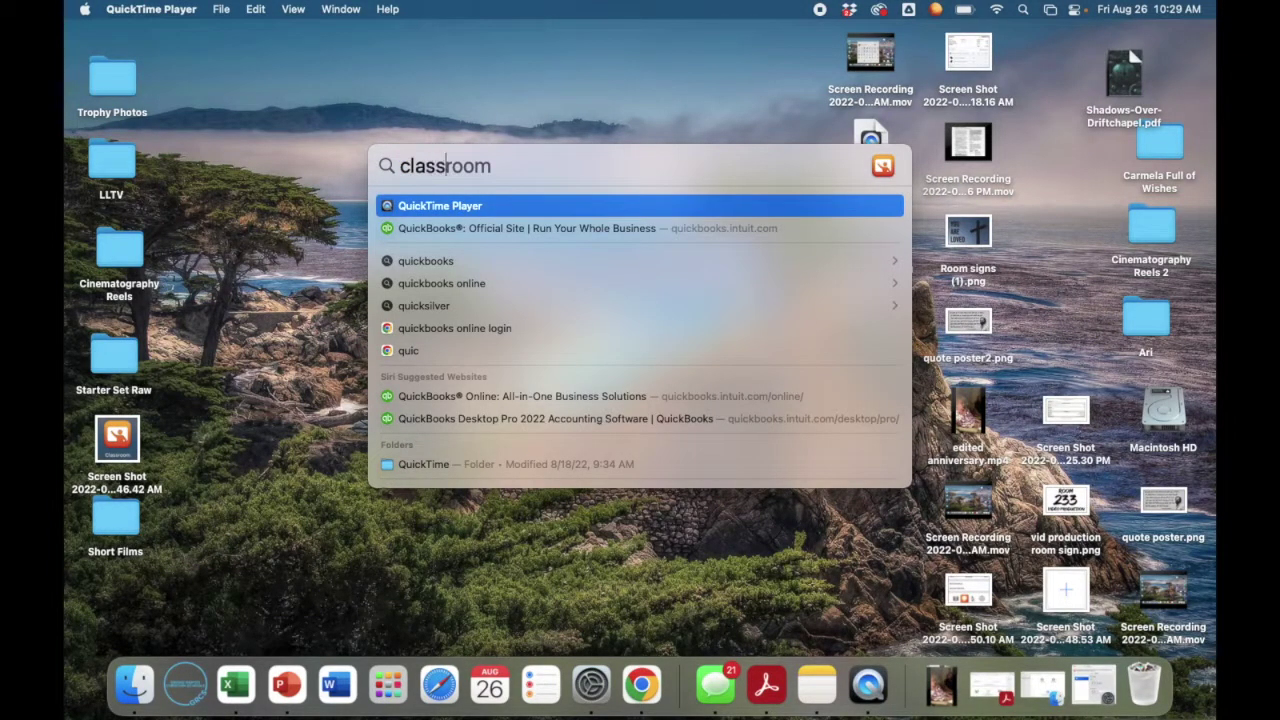
key("Return")
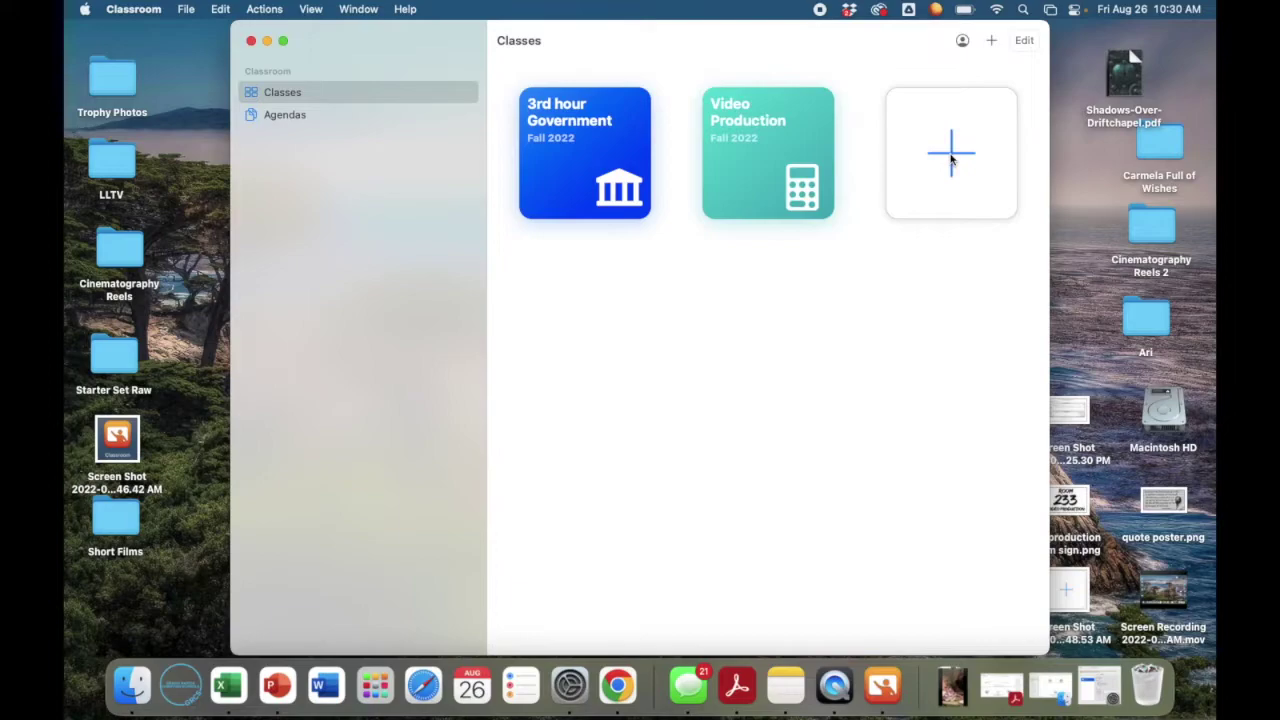
Step: From the classes overview, start a new blank class
left_click(951, 155)
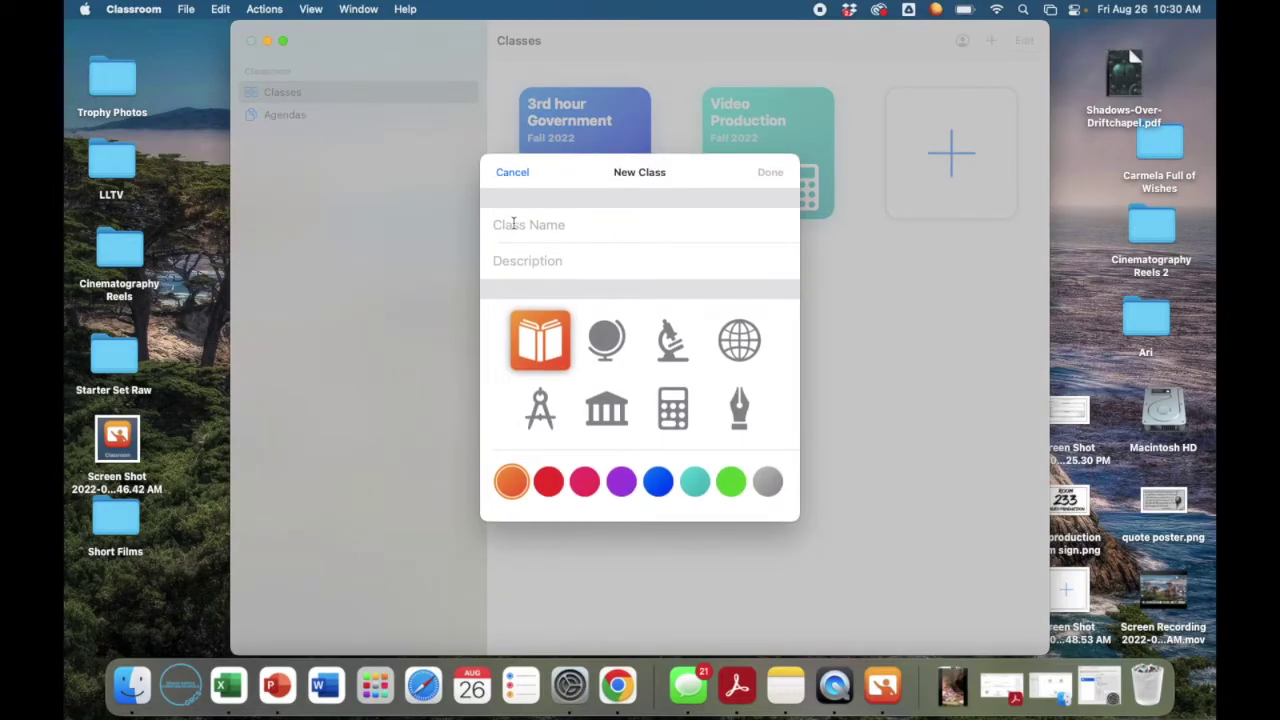
Step: Create the 'US Government' class with description '5th hour Fall 2022' and a red government-building icon
type("US G")
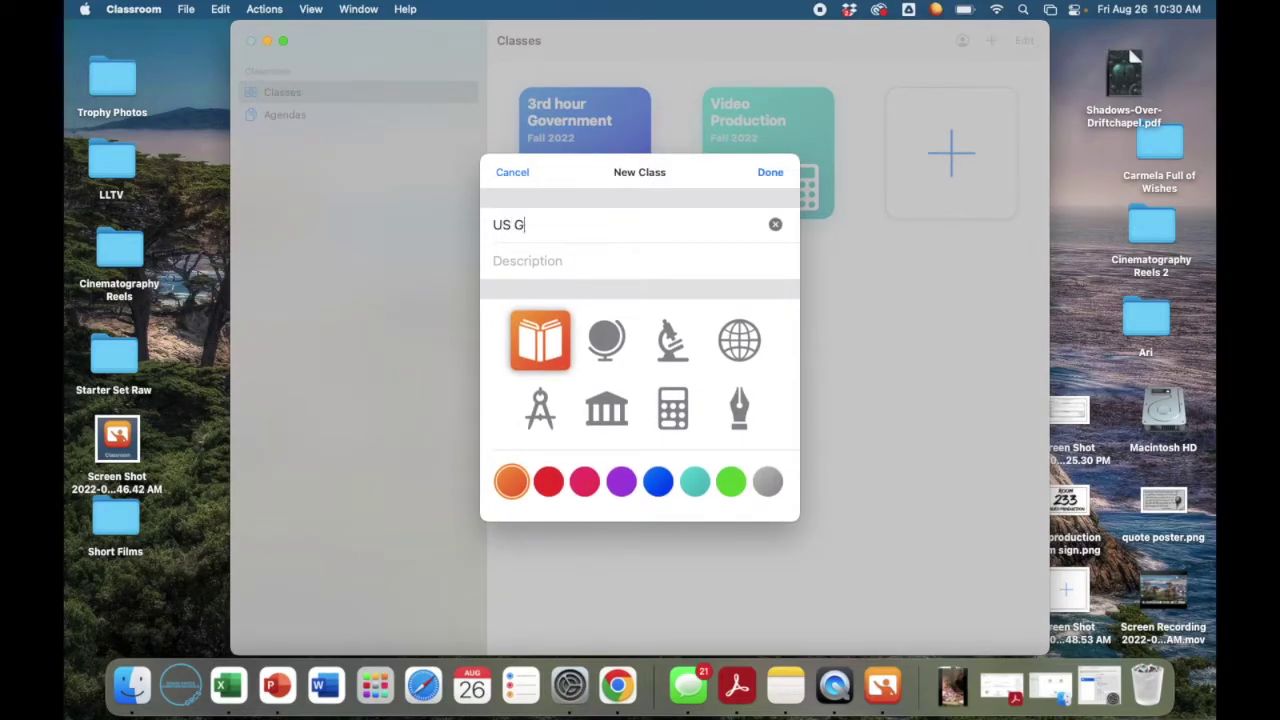
type("overnment")
left_click(518, 260)
type("5th")
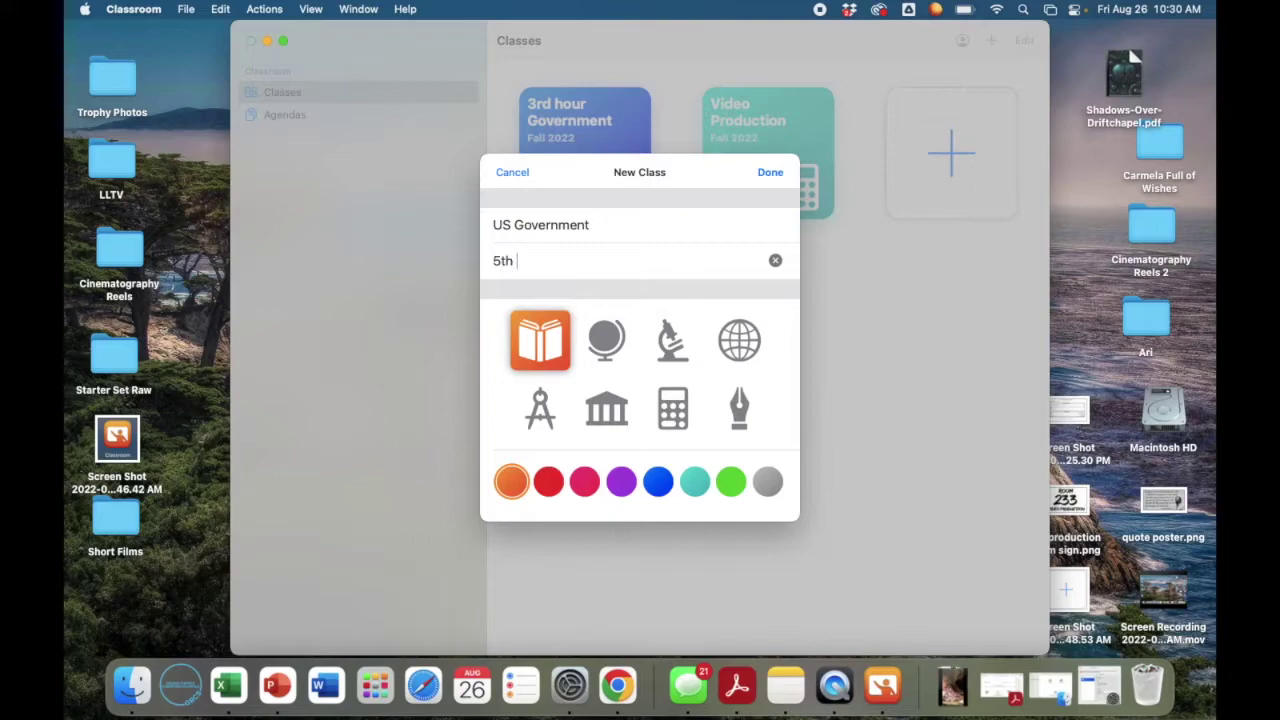
type(" hour Fall 2")
type("022")
left_click(605, 418)
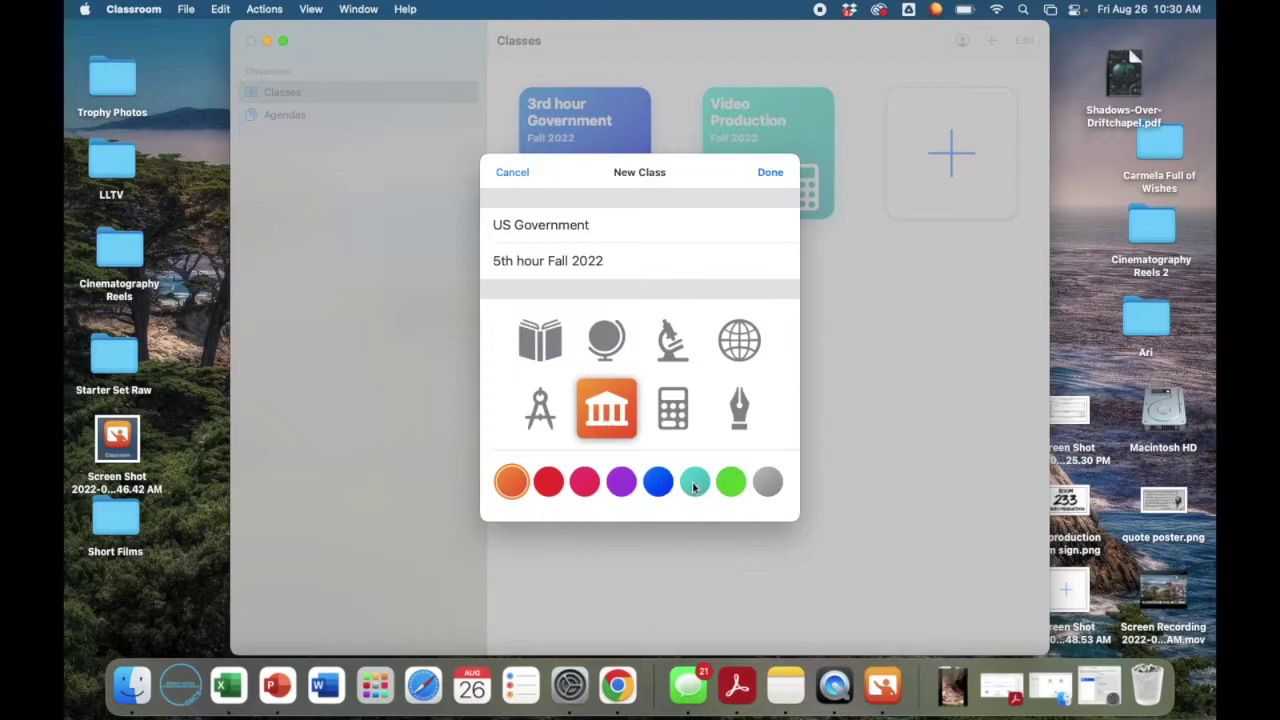
key("Return")
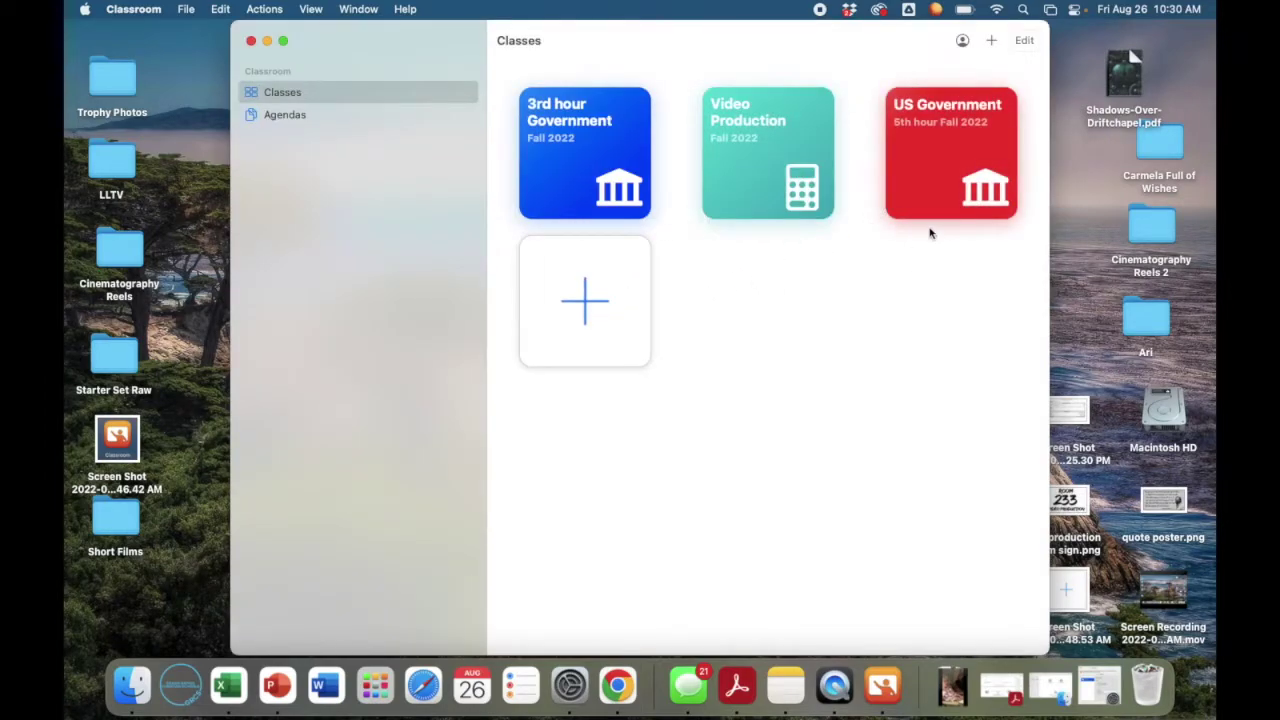
left_click(946, 173)
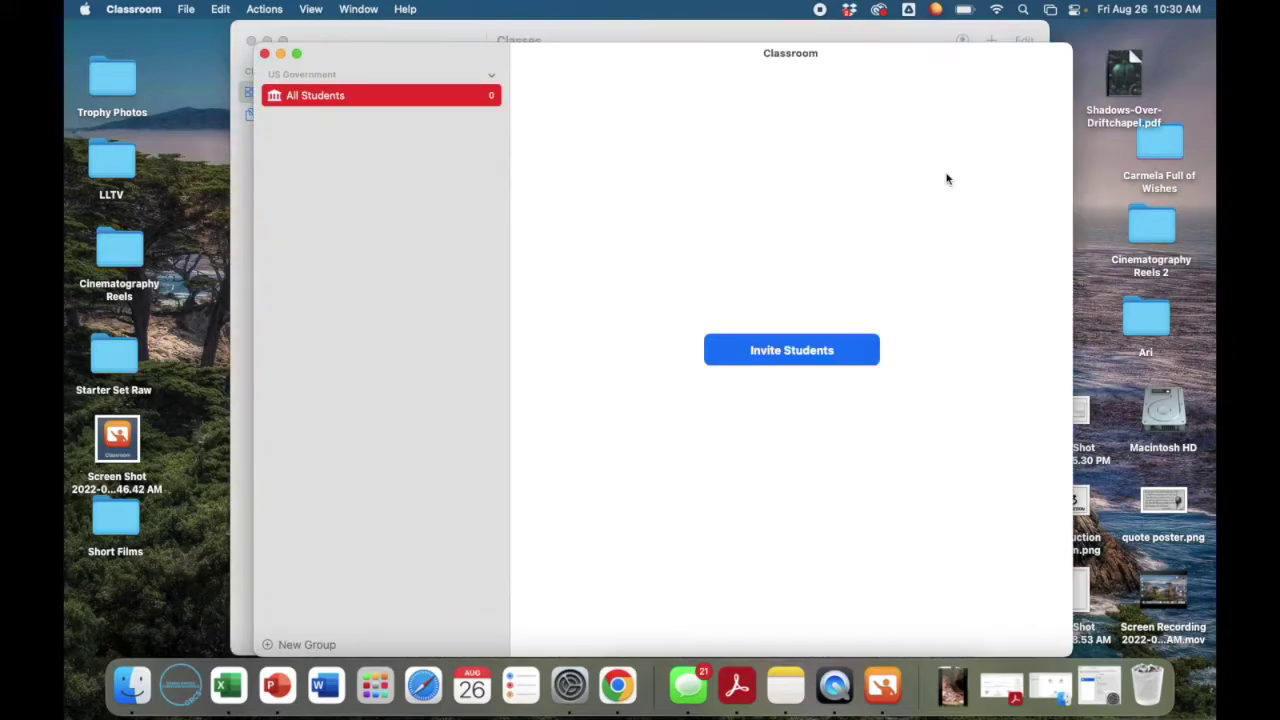
left_click(797, 352)
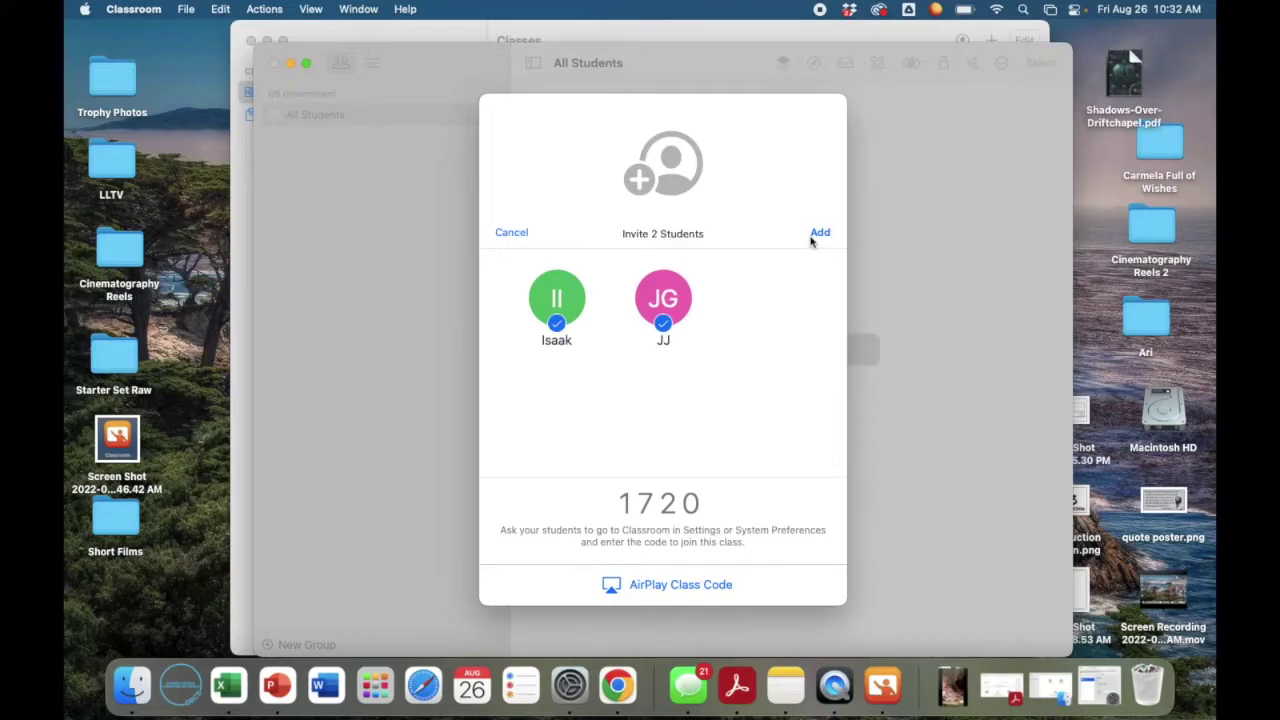
left_click(820, 233)
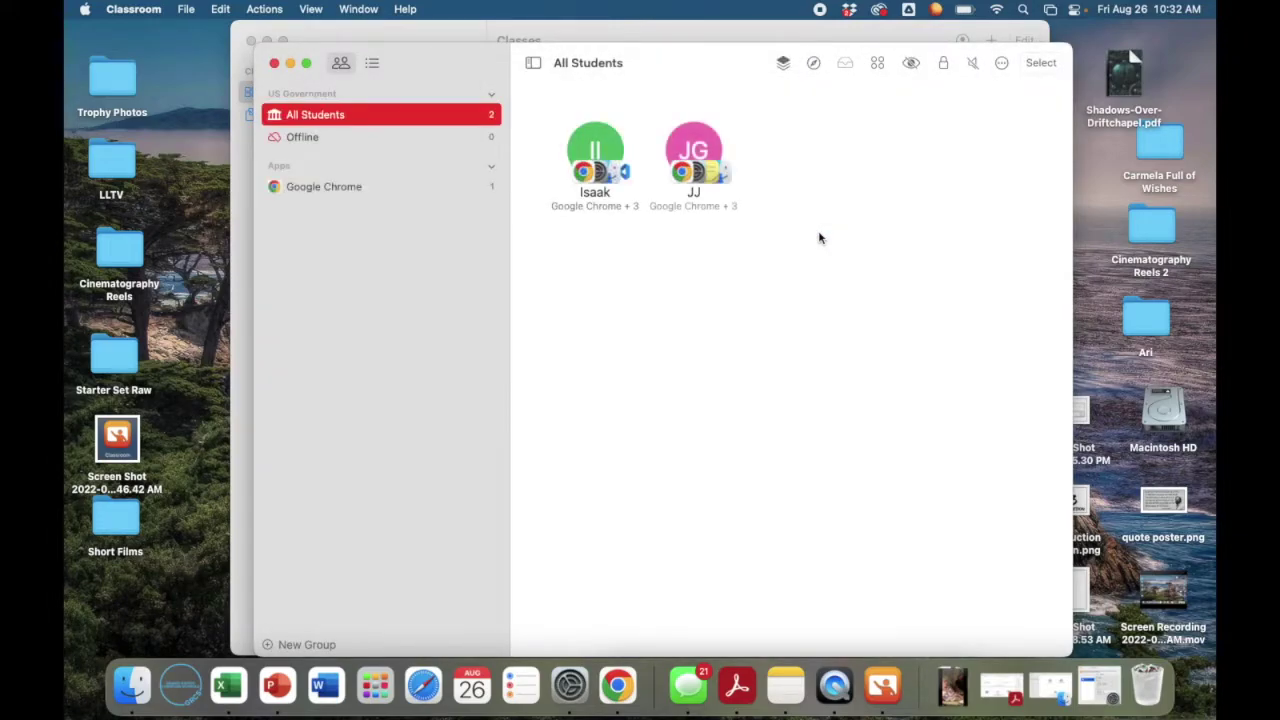
Step: Toggle between students' live screens and avatars, then end the US Government class session
left_click(879, 64)
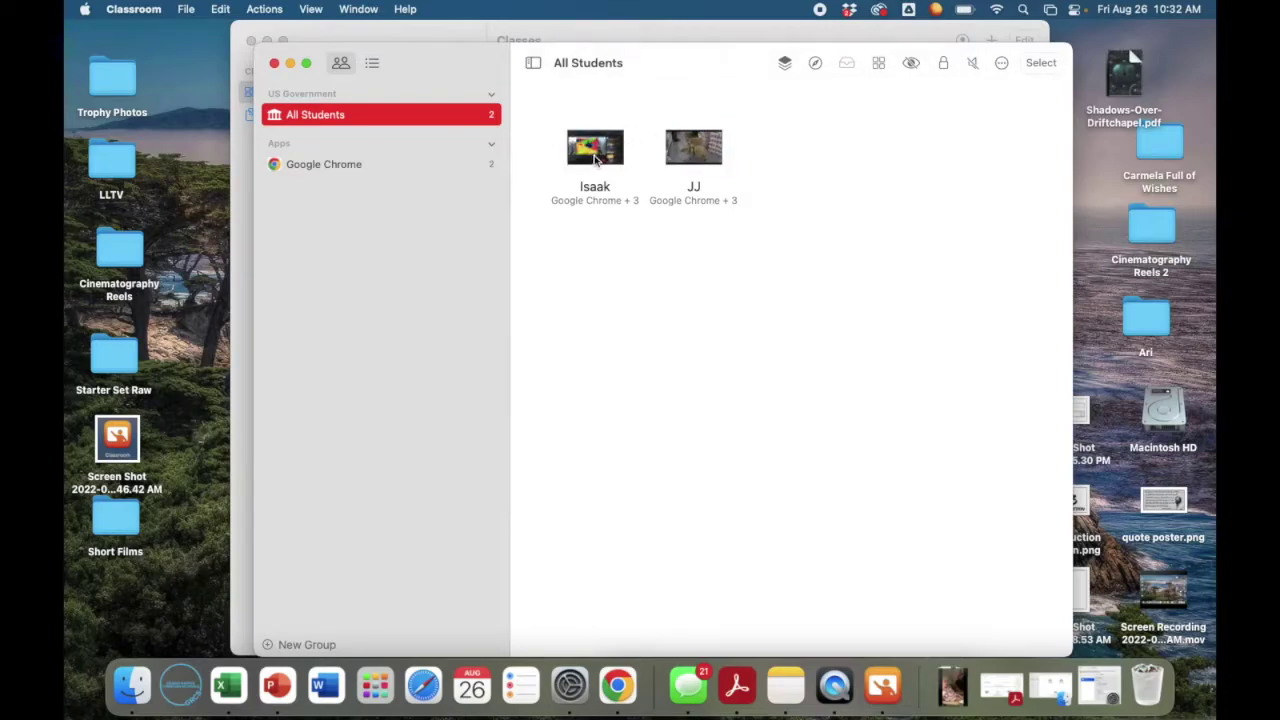
left_click(877, 64)
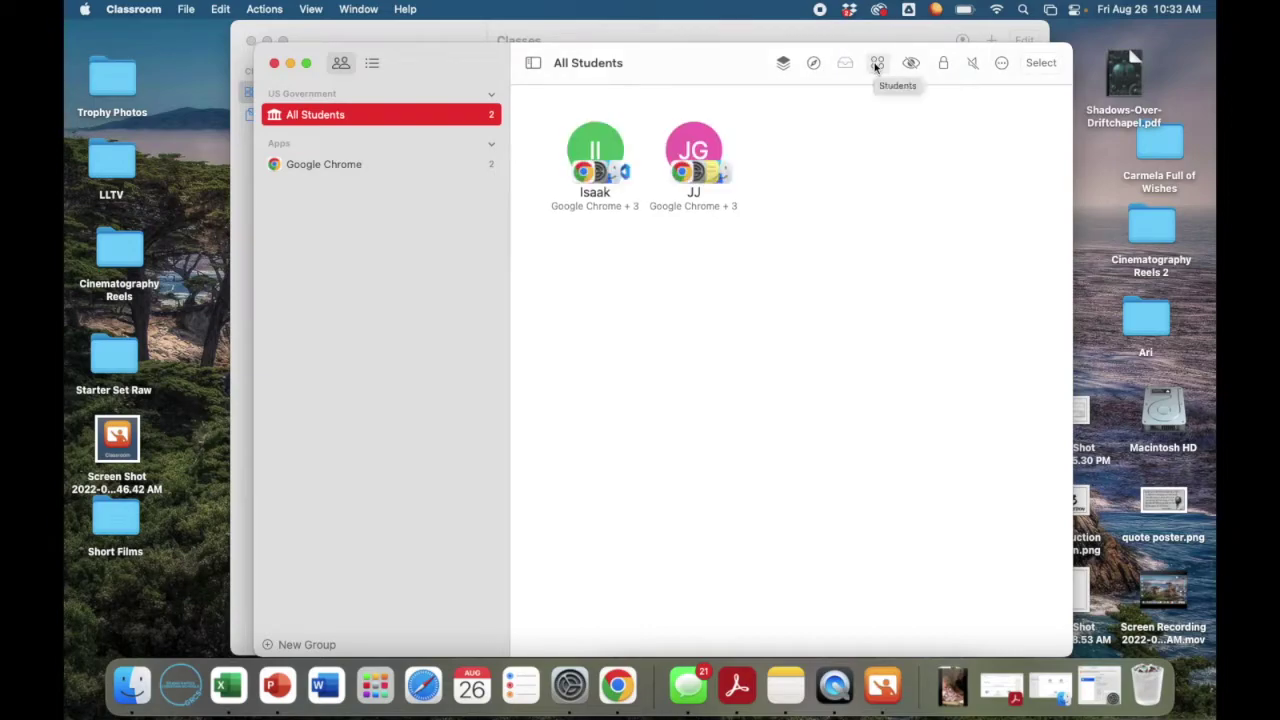
left_click(877, 64)
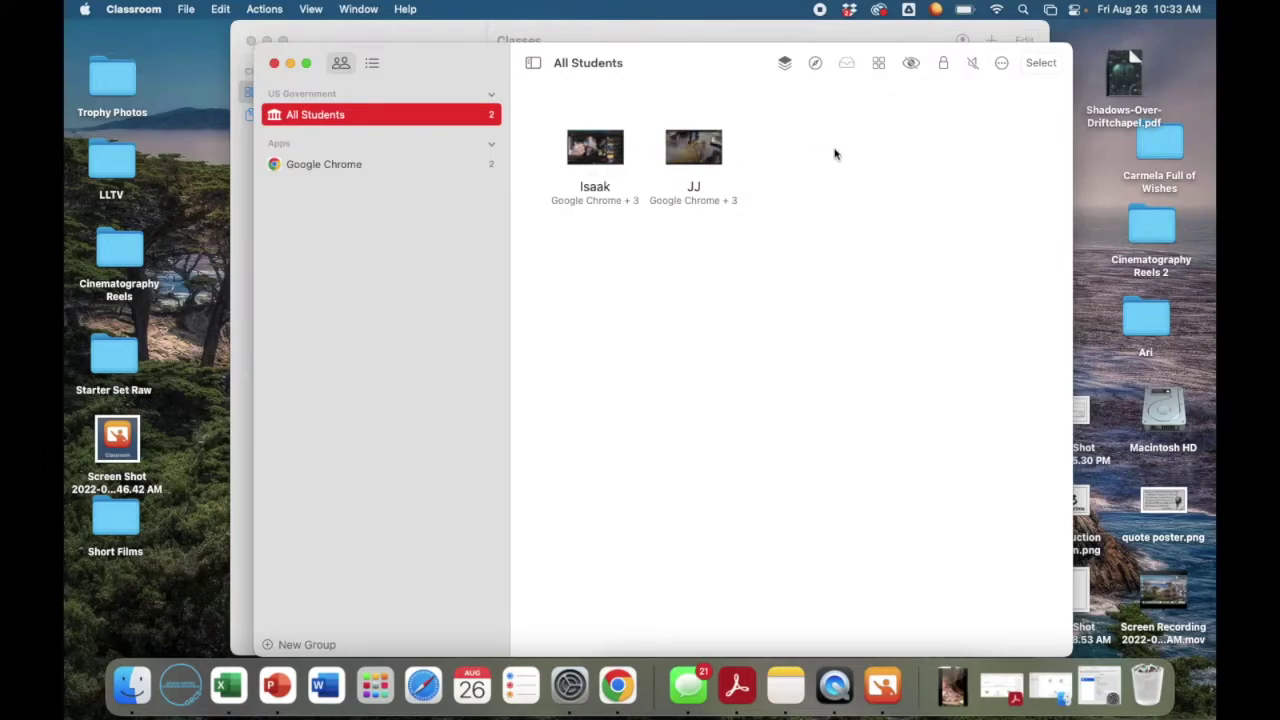
left_click(1002, 63)
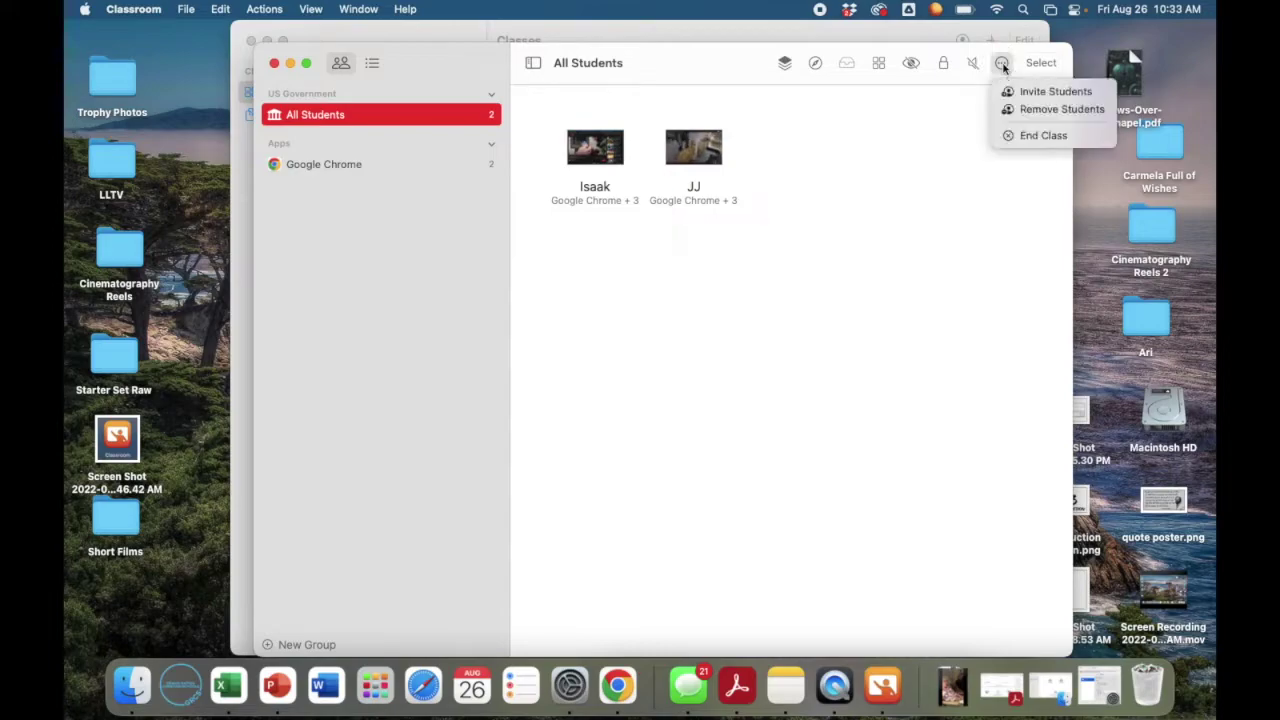
left_click(1018, 141)
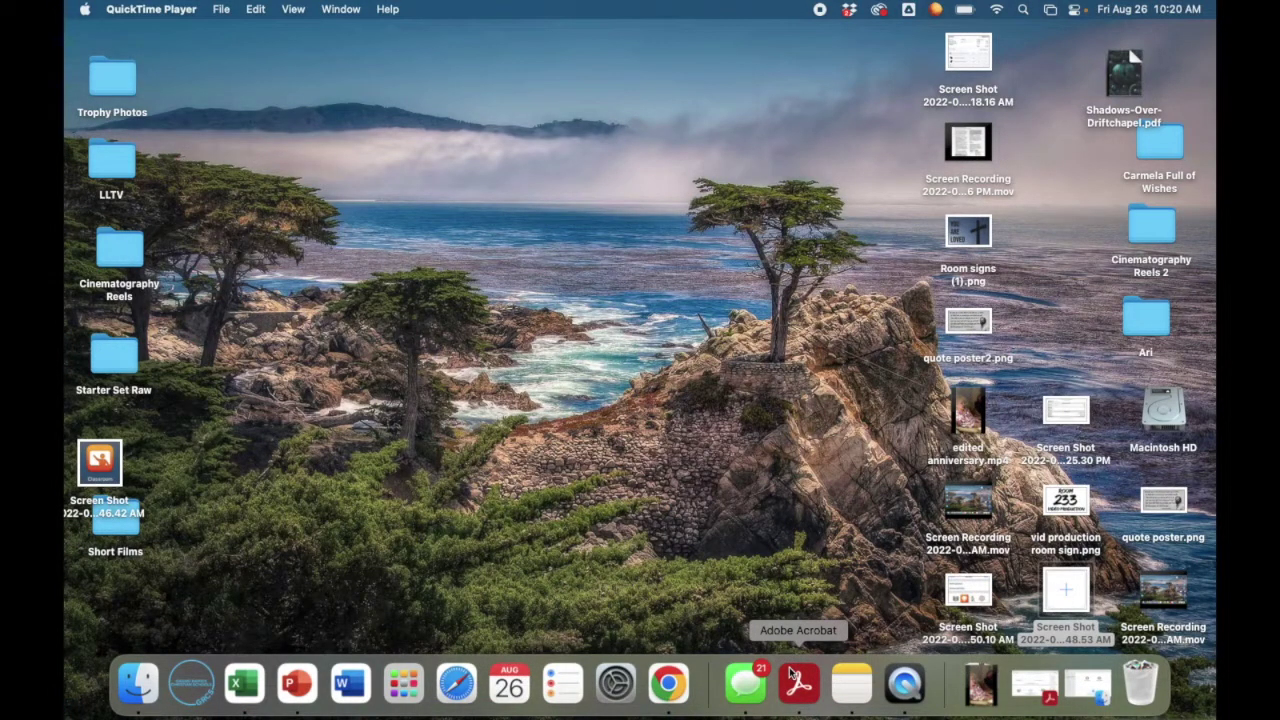
Step: Open System Preferences, confirm Bluetooth is on, and return to the main preferences grid
left_click(616, 684)
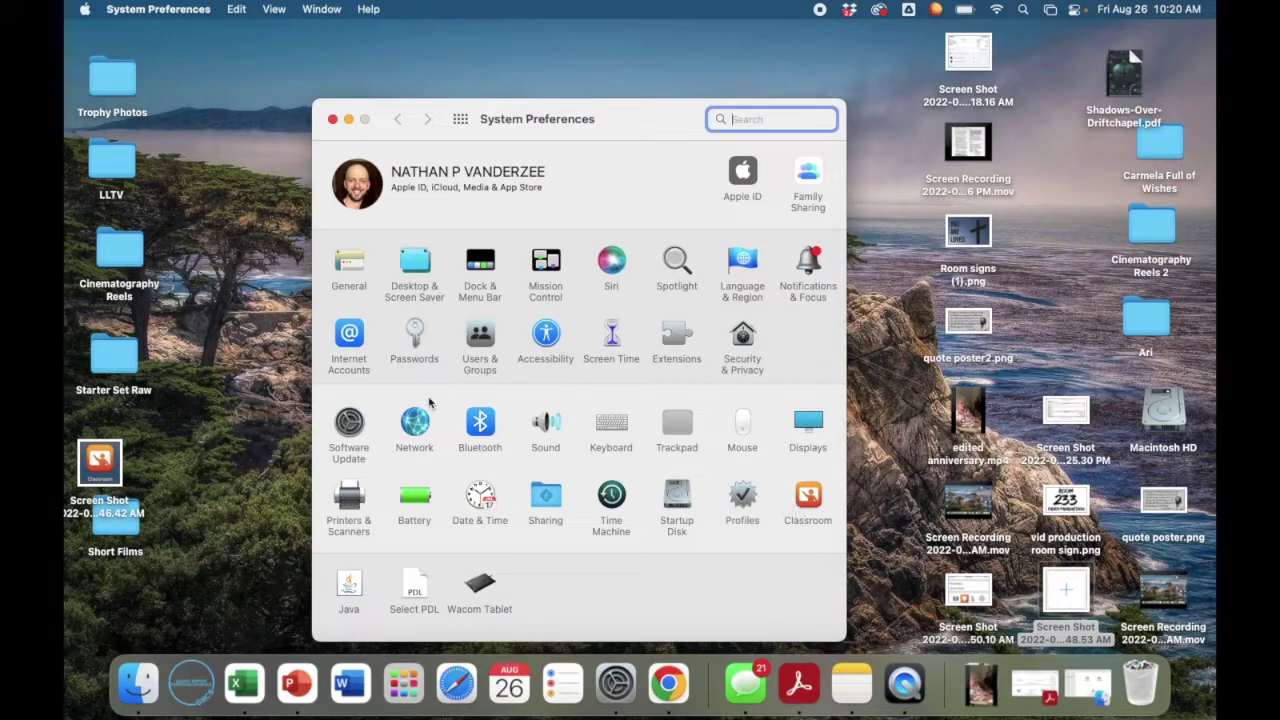
left_click(488, 428)
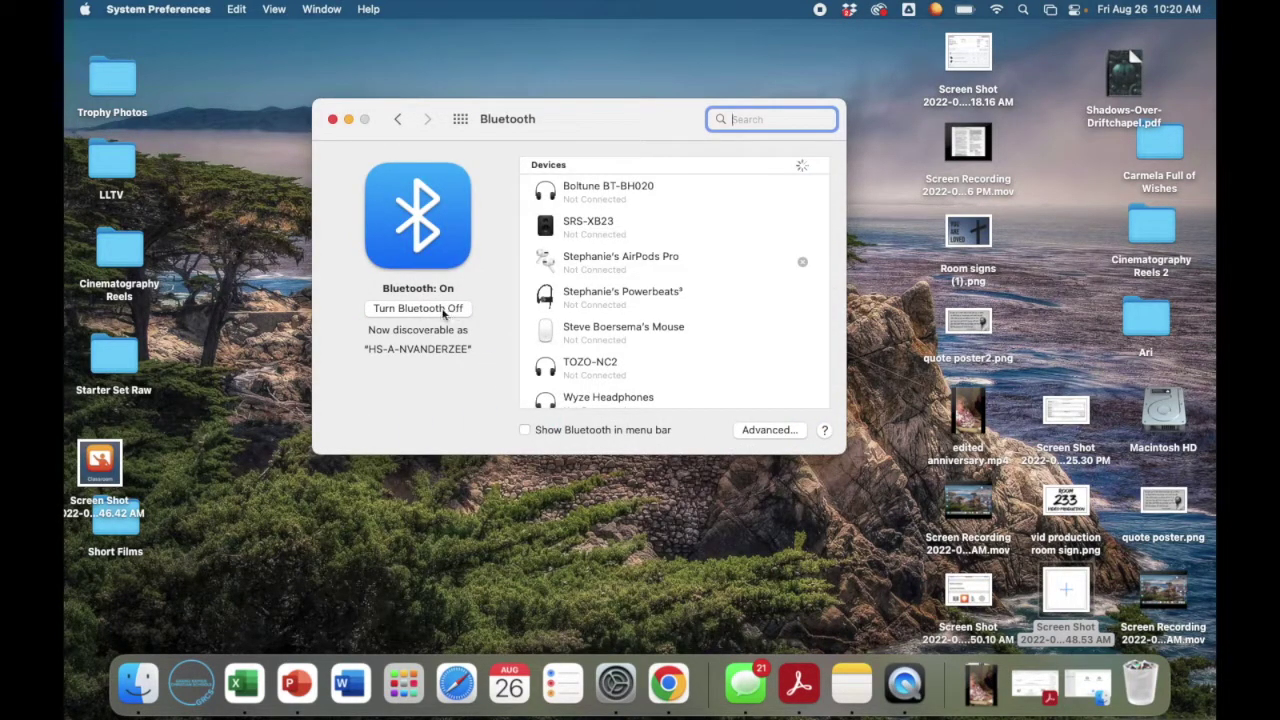
left_click(399, 121)
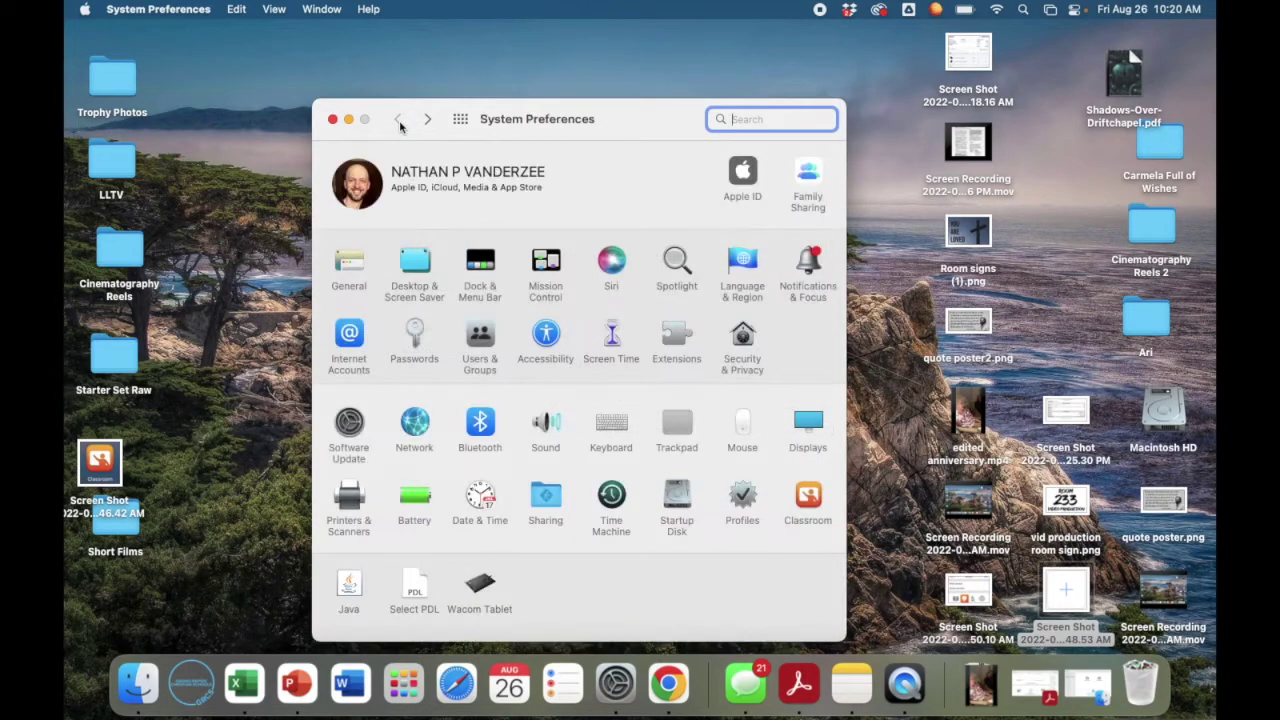
left_click(810, 500)
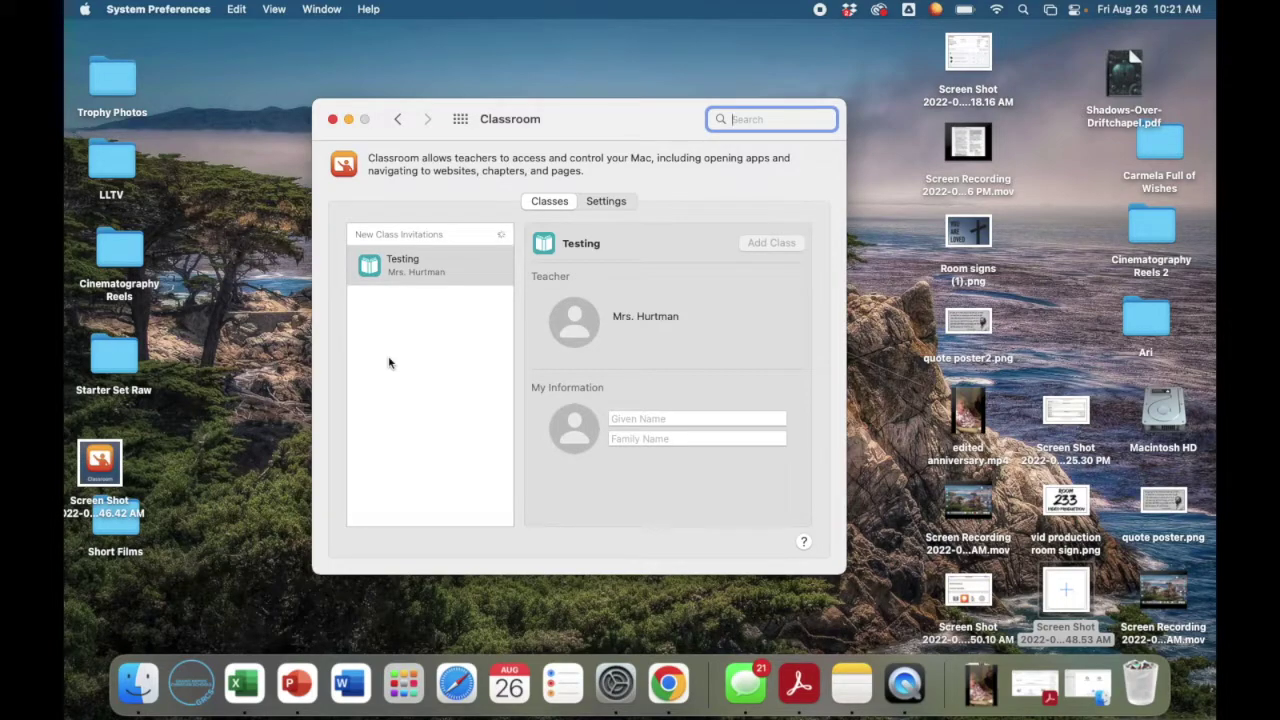
left_click(450, 272)
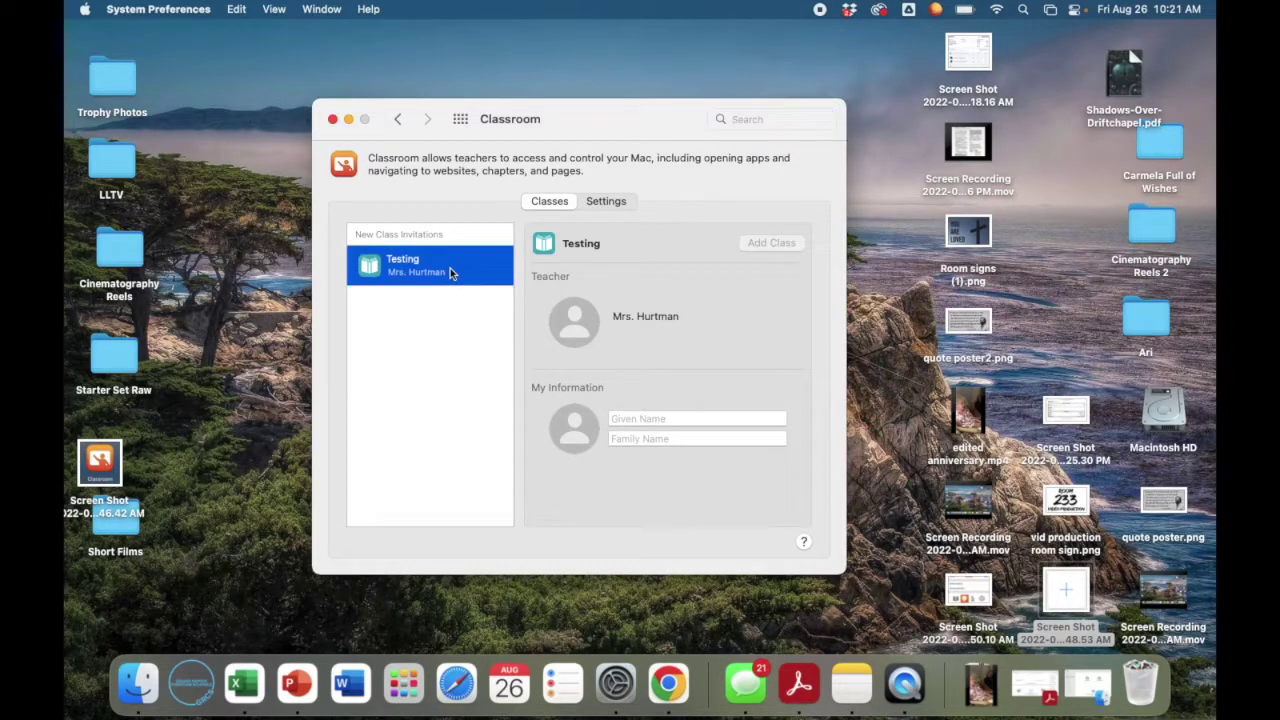
left_click(652, 420)
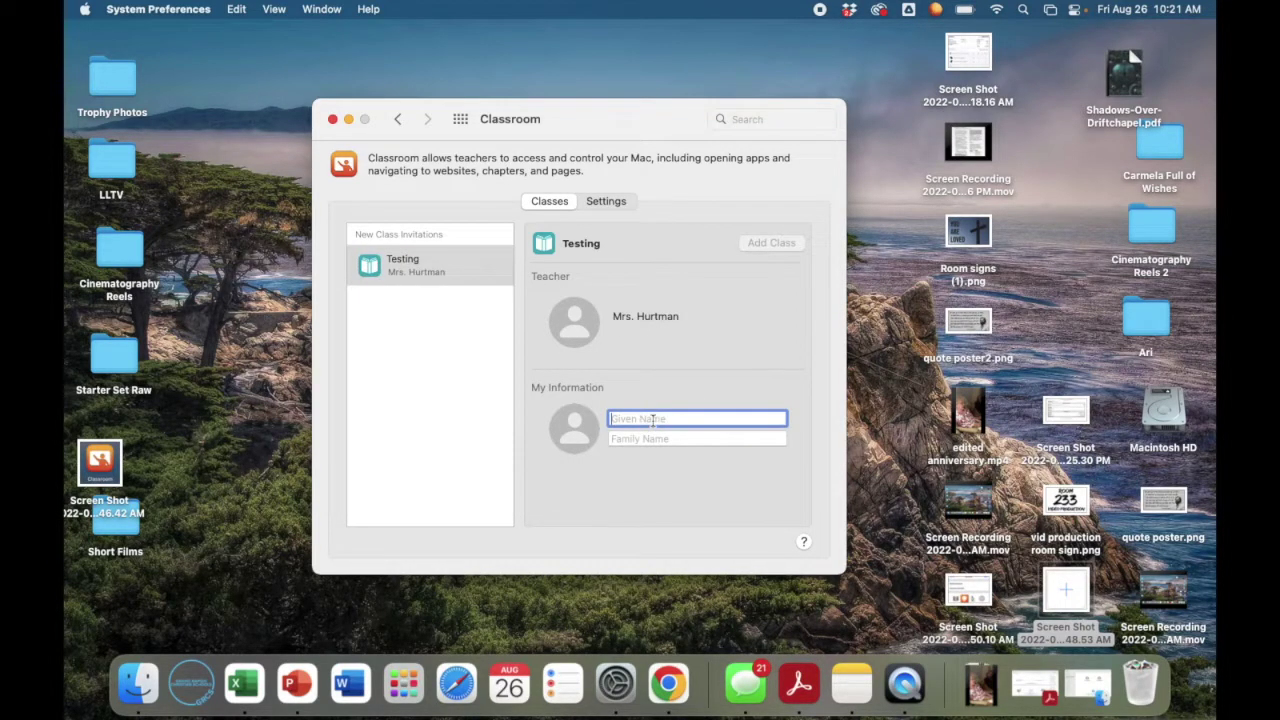
key("Tab")
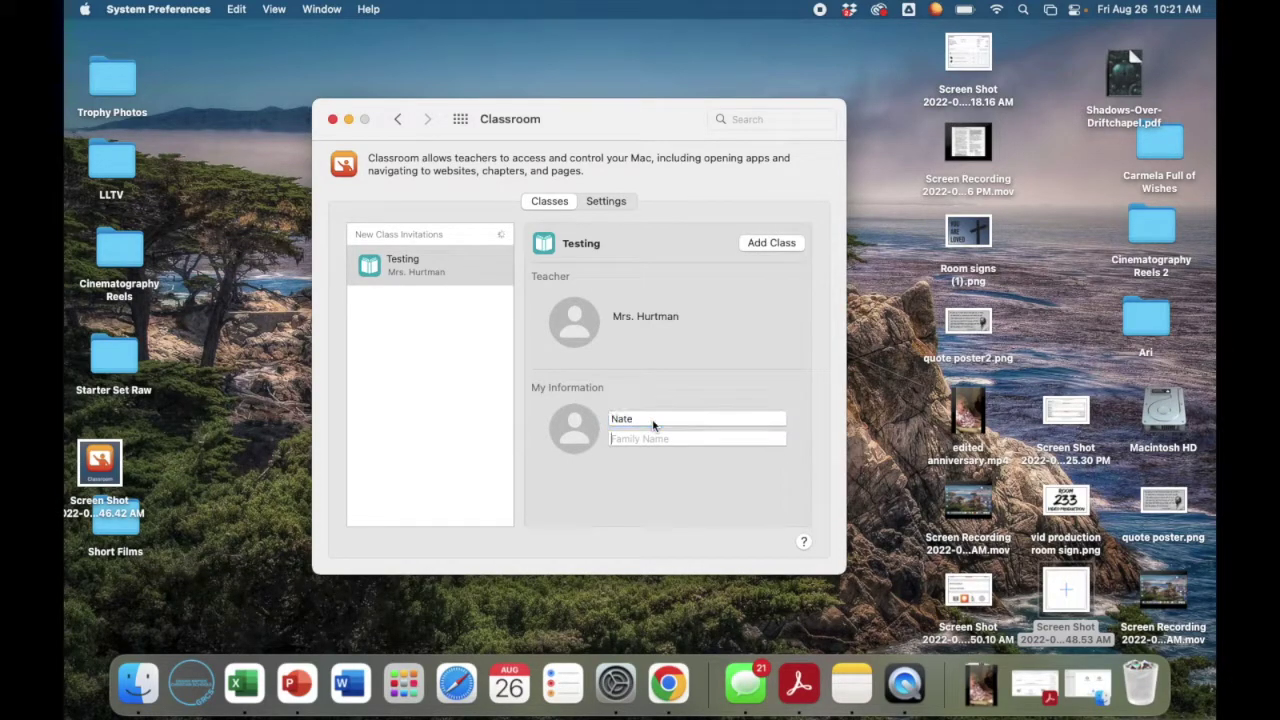
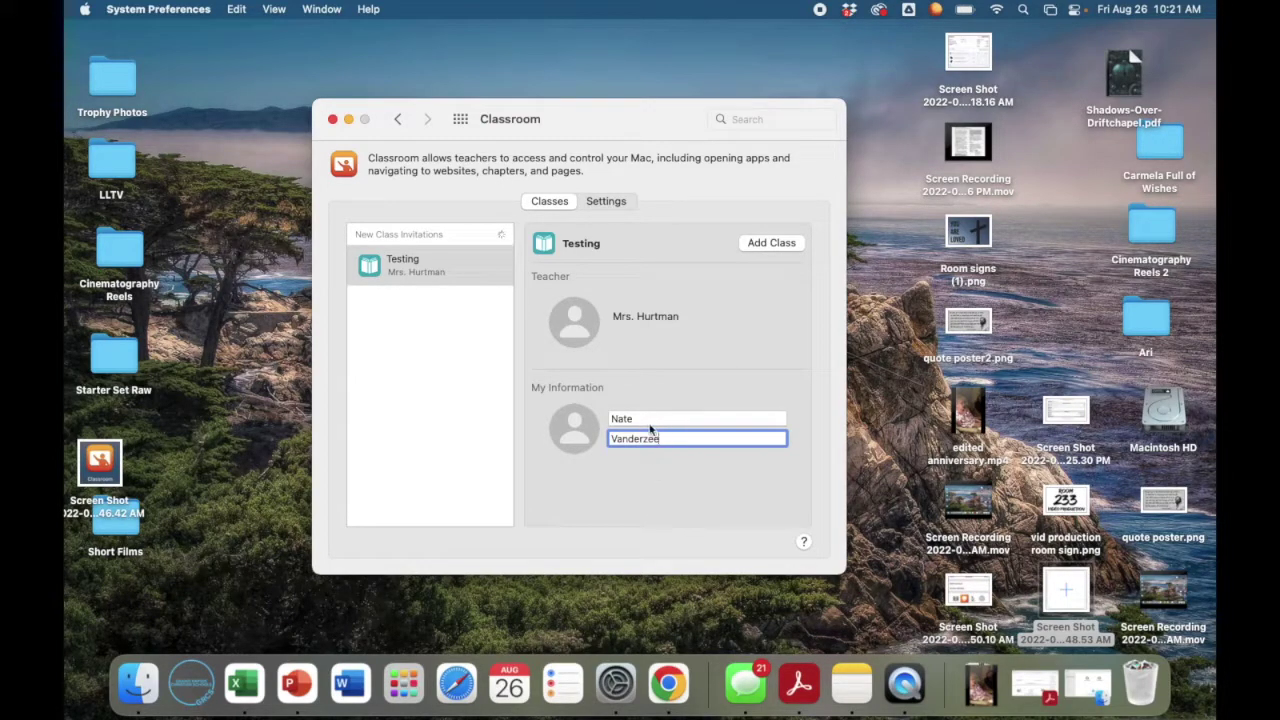
left_click(765, 245)
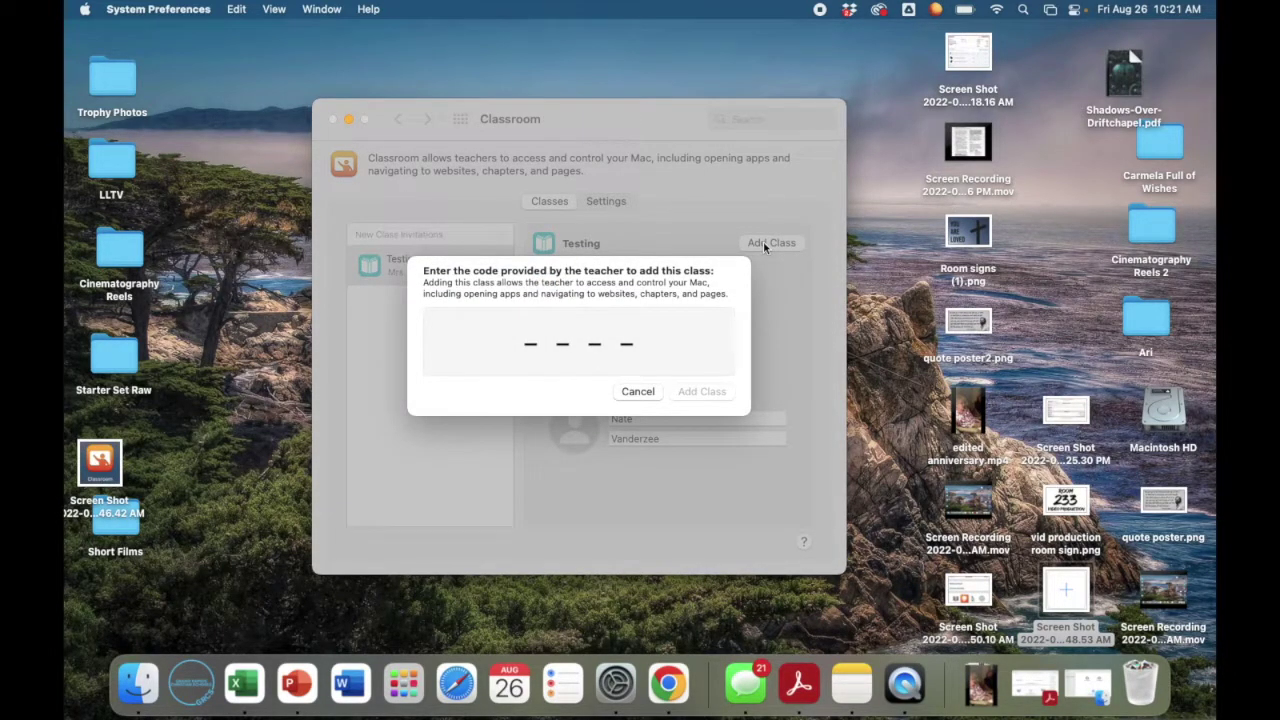
Step: Join the Testing class using the teacher's code 0655
type("065")
type("5")
left_click(700, 391)
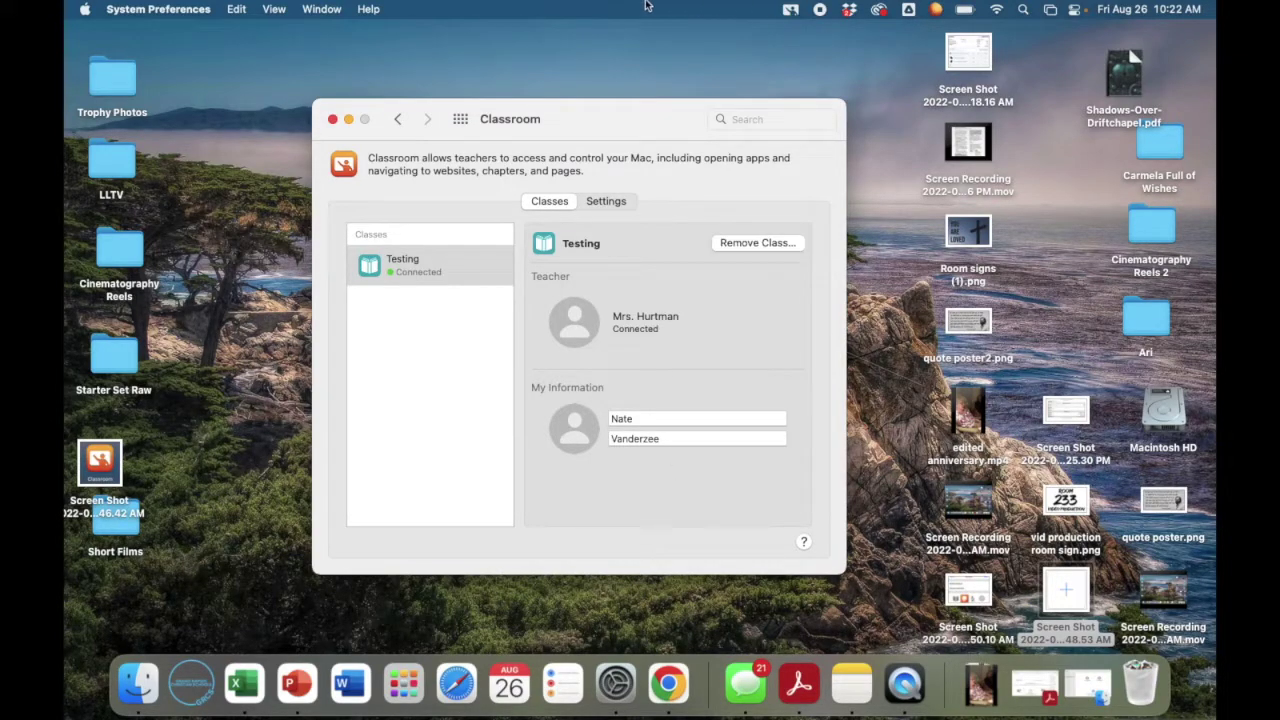
Step: Always allow Mrs. Hurtman to view this Mac's screen for the Testing class
left_click(431, 263)
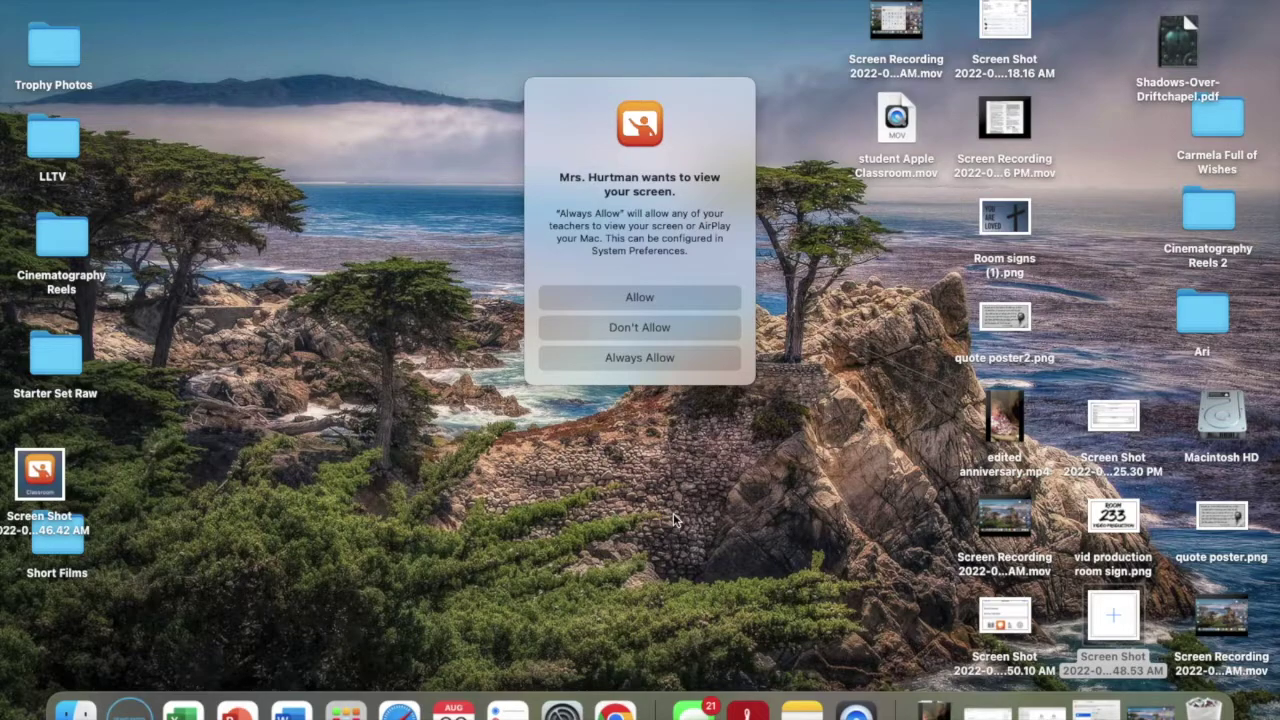
left_click(660, 243)
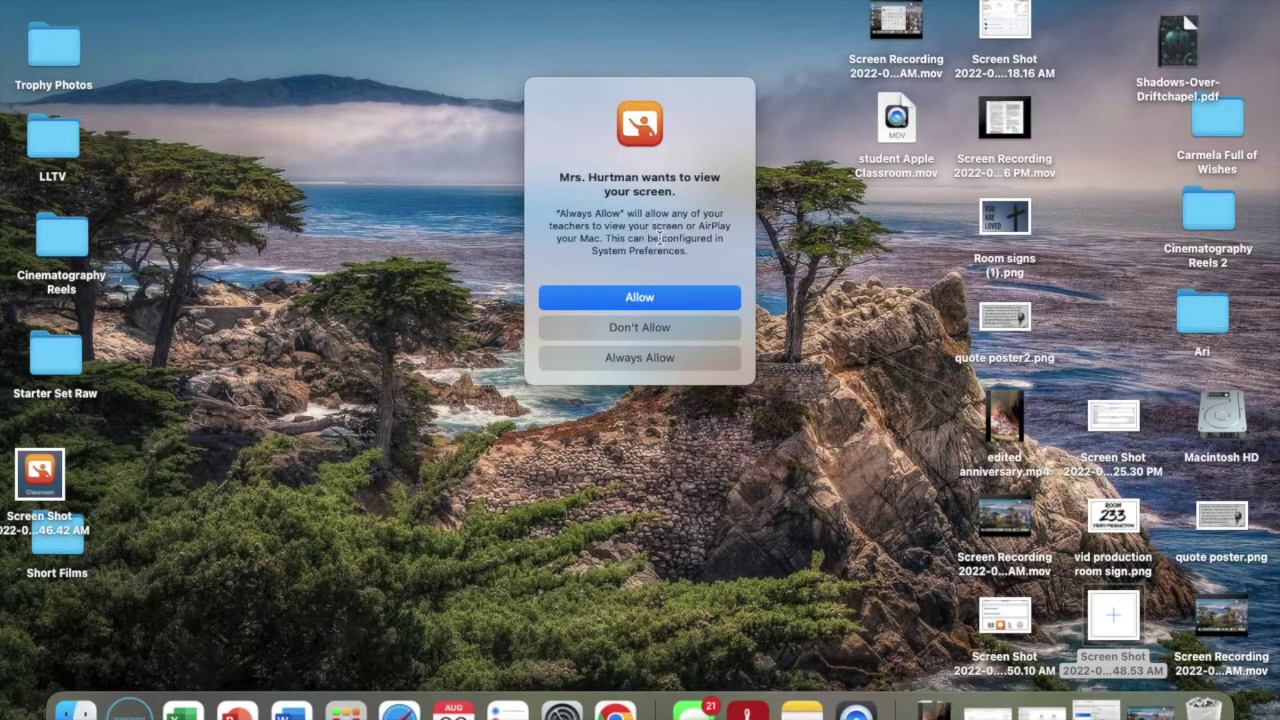
left_click(639, 357)
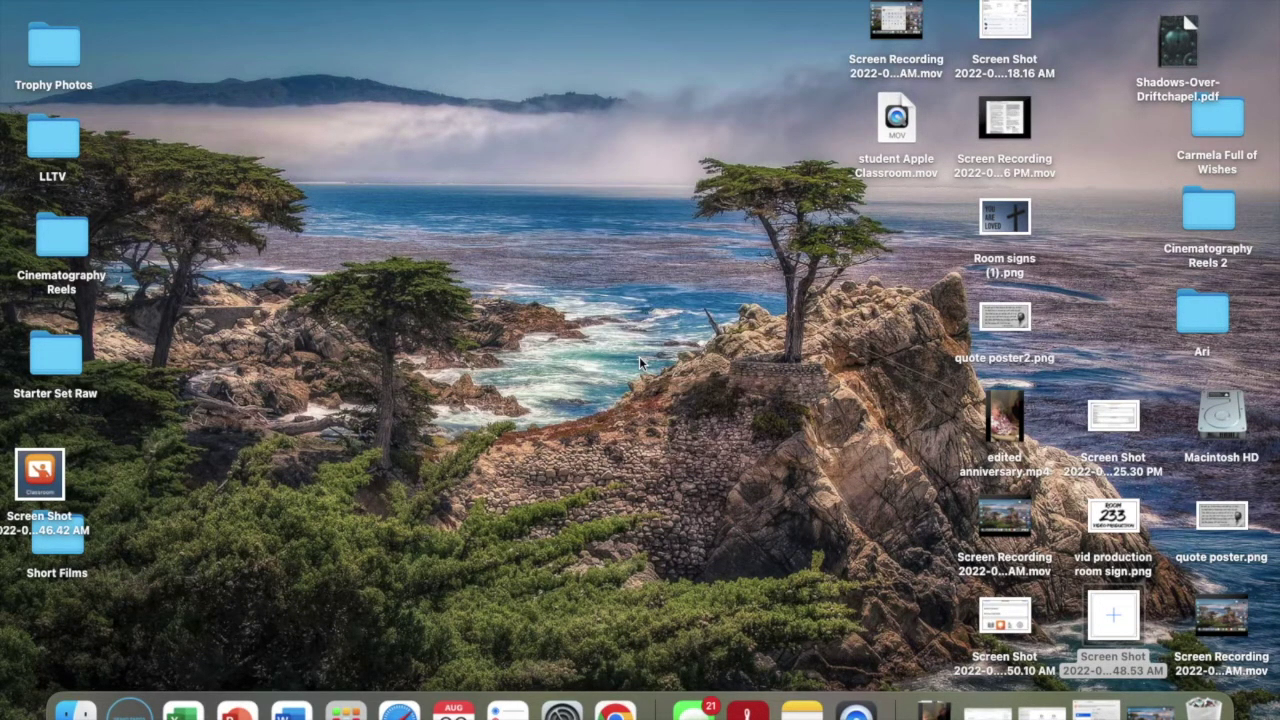